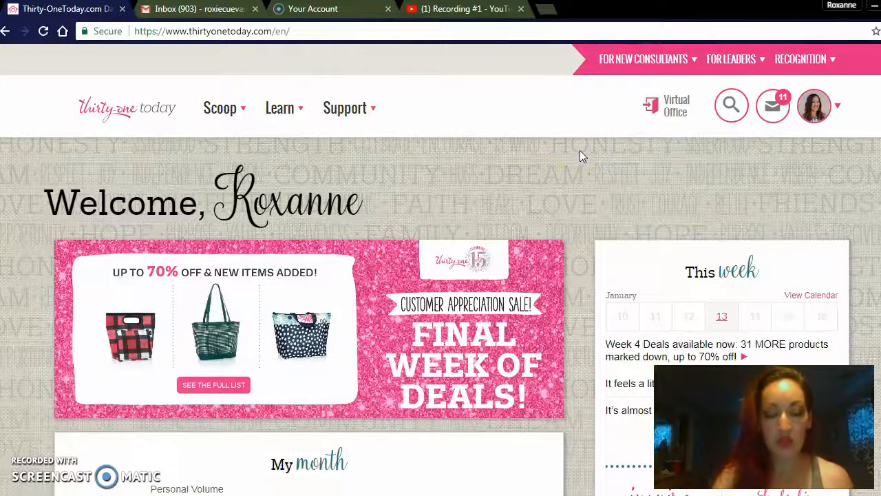
- Open the Virtual Office and start creating a new party from the Open Parties page
left_click(642, 151)
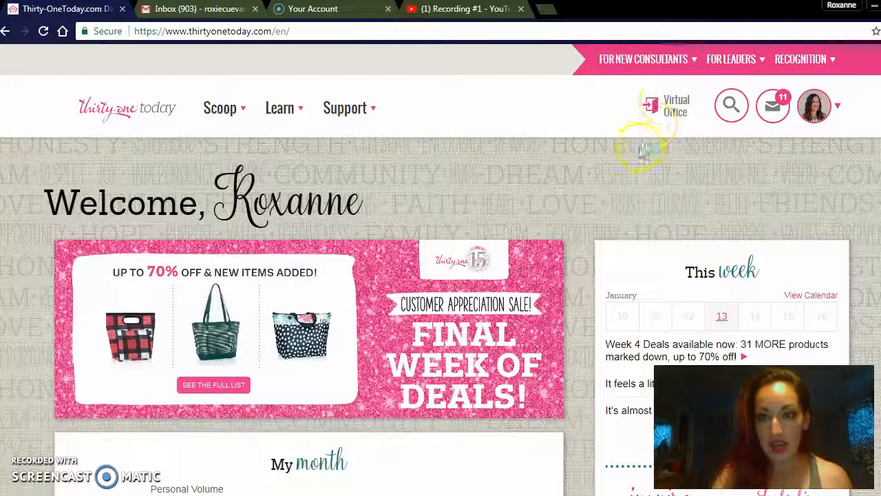
left_click(680, 115)
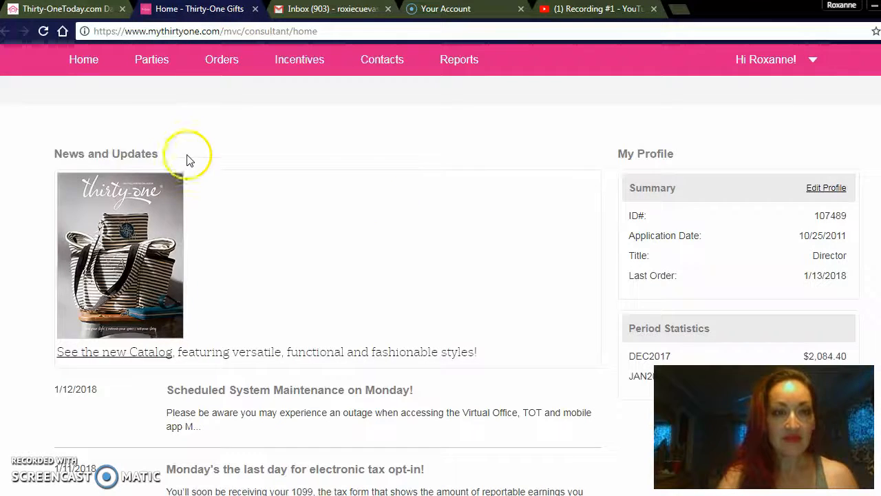
mouse_move(148, 69)
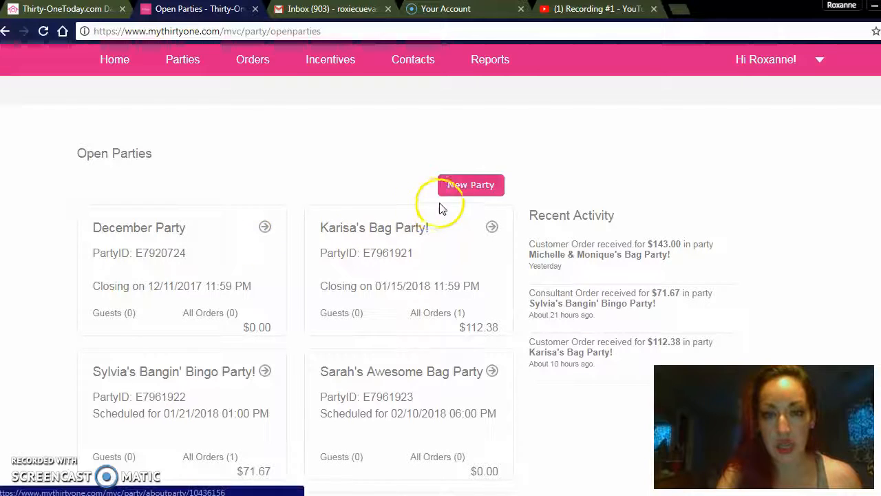
left_click(469, 189)
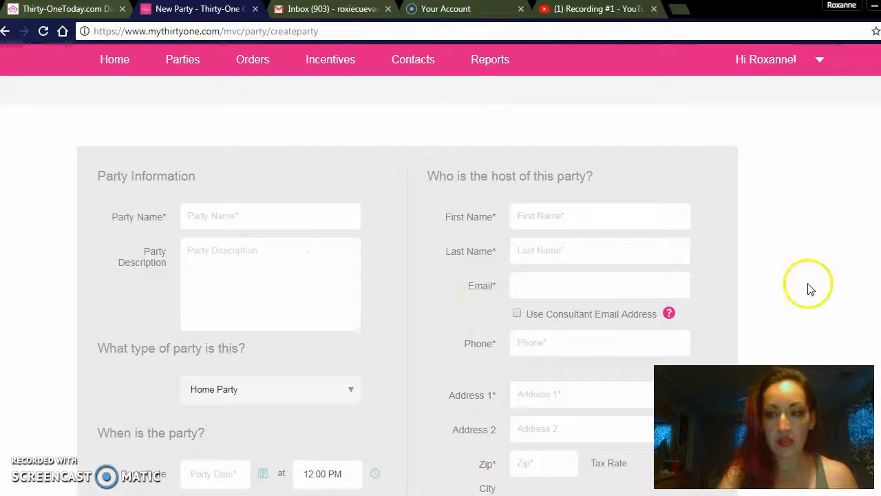
scroll(407, 266, "down", 1)
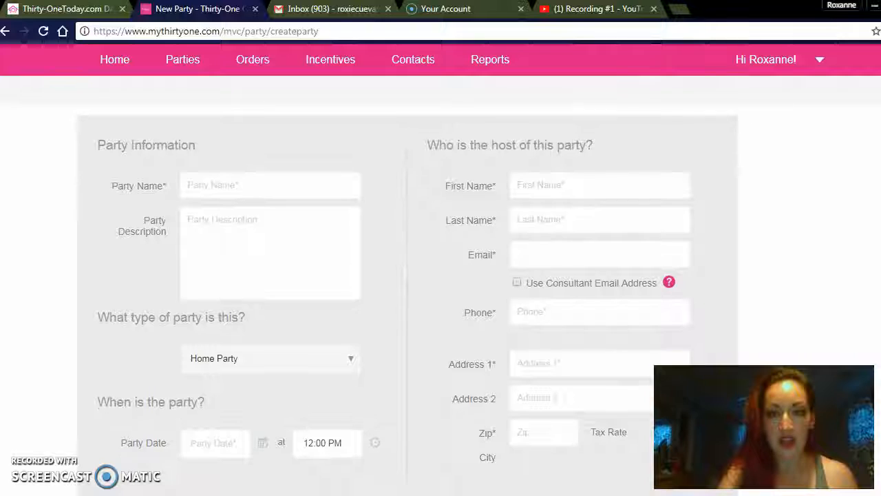
- Name the party with the host's first name in possessive form followed by "Jammin Bag Party!"
left_click(208, 172)
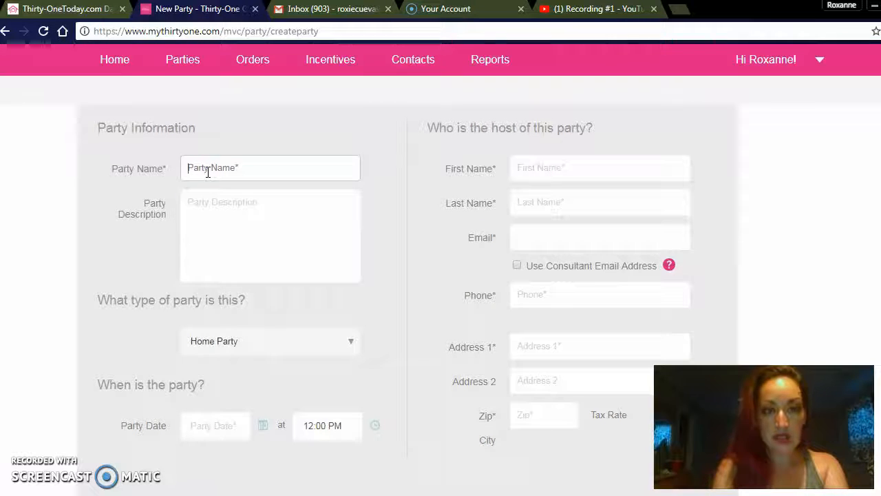
type("min'e")
key("BackSpace")
key("BackSpace")
type("e's Jammin")
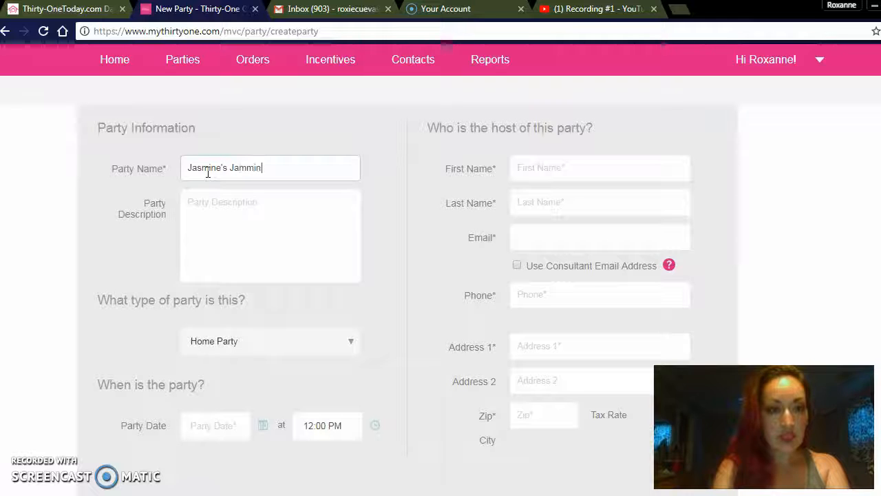
type(" Bag Party!")
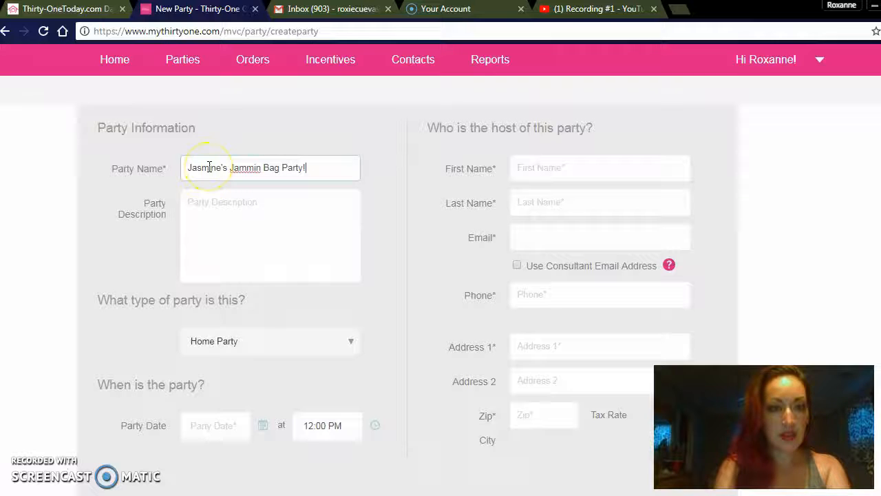
left_click(222, 208)
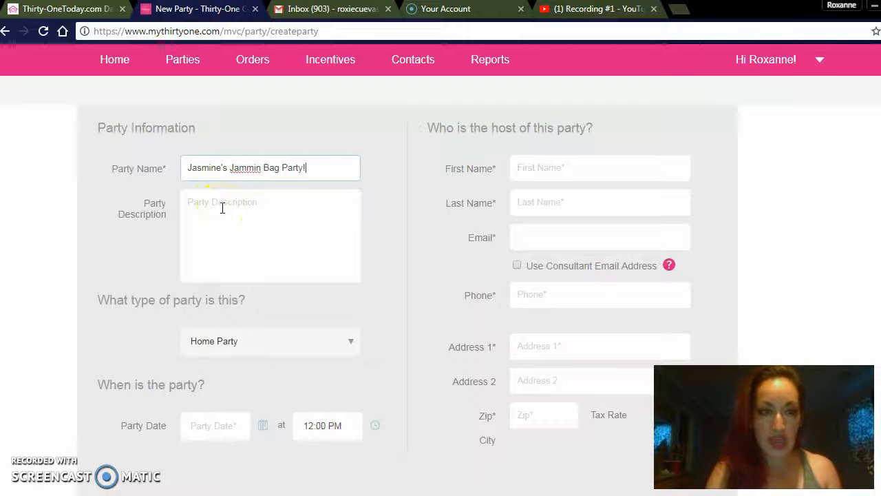
- Choose Home Party as the party type
left_click(347, 345)
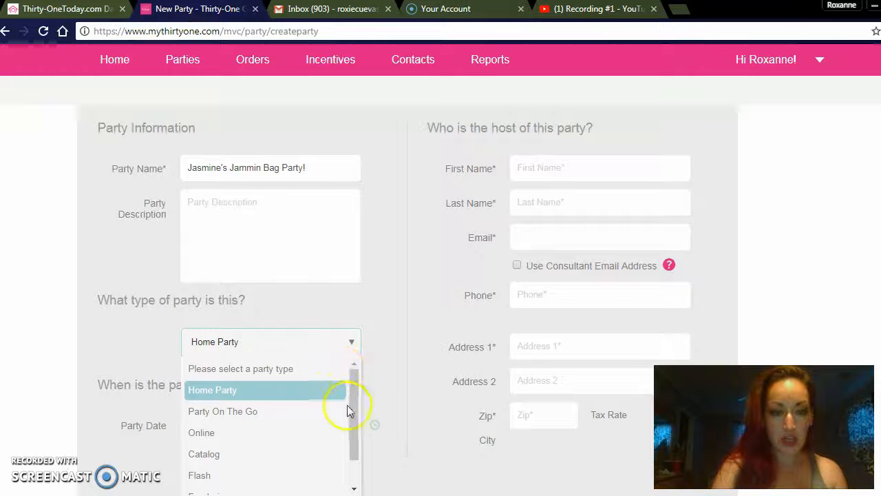
left_click_drag(354, 411, 356, 394)
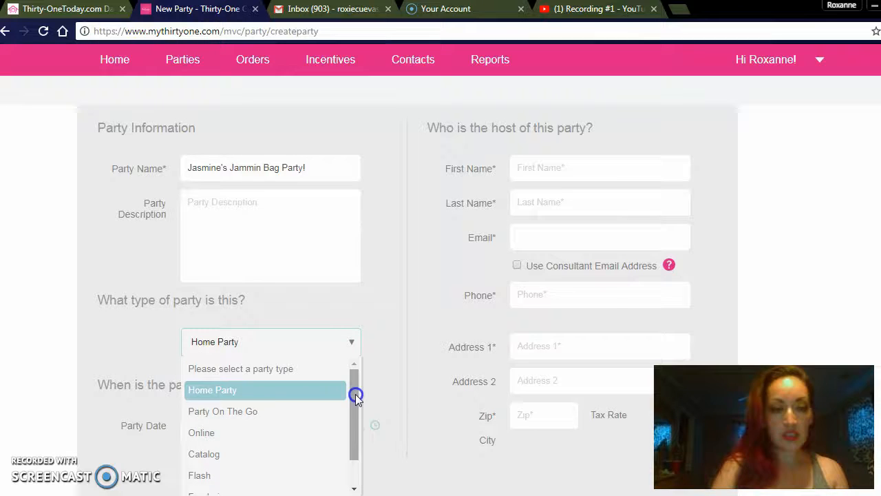
left_click(264, 391)
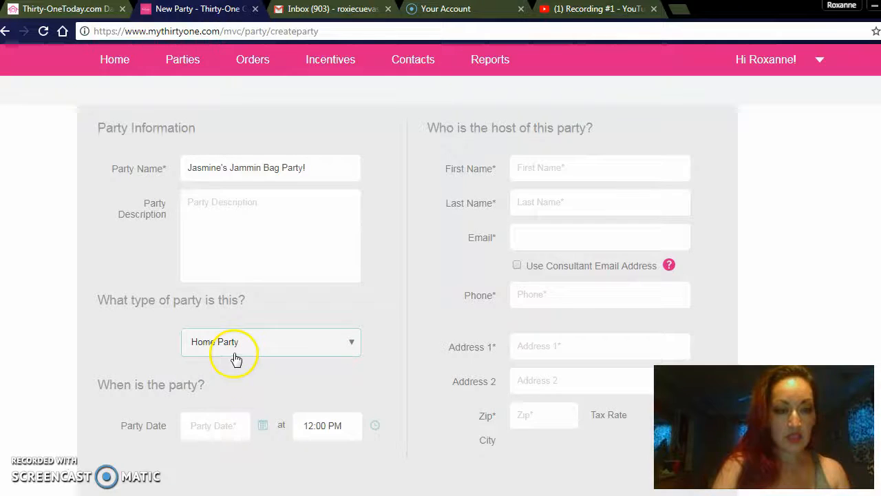
- Schedule the party for 1/21/2018 at 3:31 PM
left_click(266, 426)
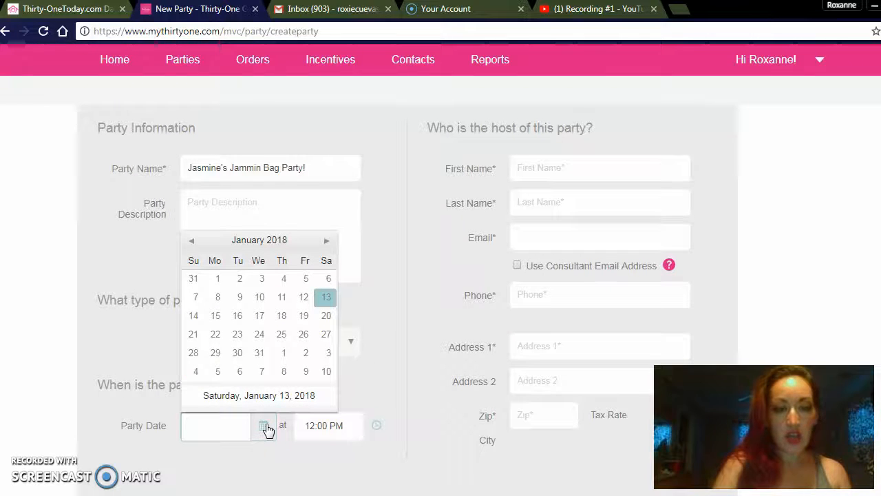
left_click(195, 335)
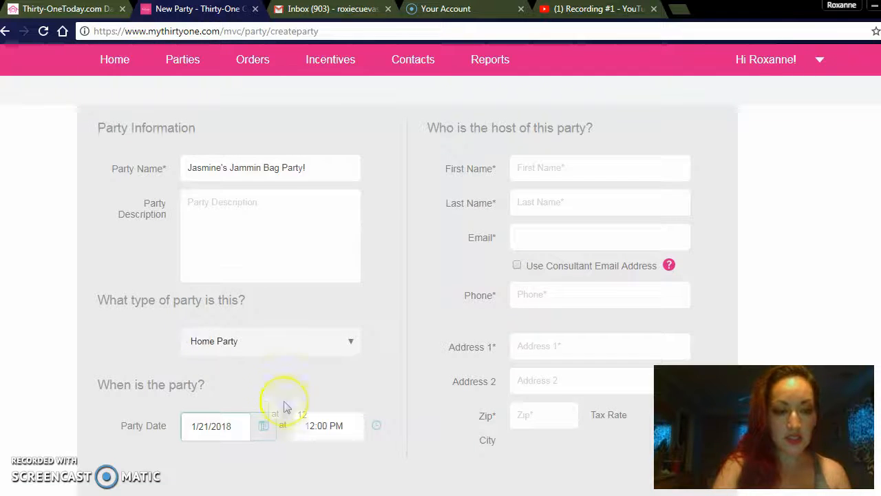
left_click(318, 427)
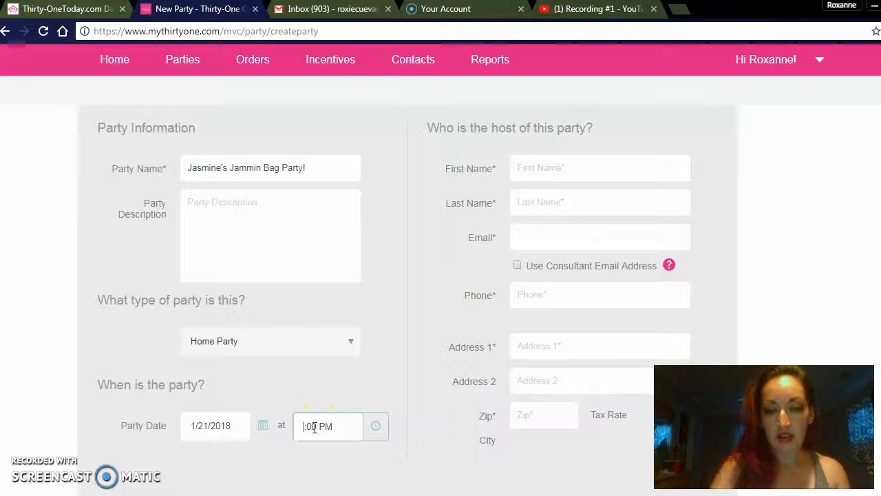
left_click(324, 428)
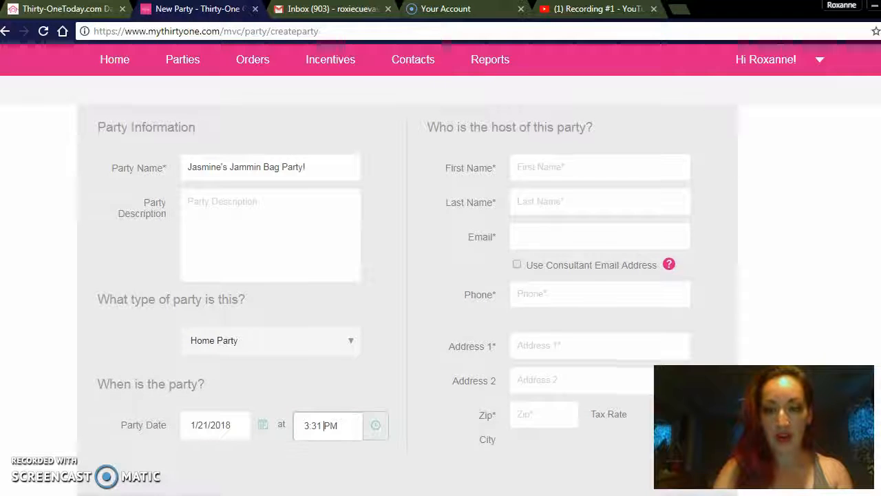
scroll(440, 268, "down", 2)
scroll(441, 268, "up", 2)
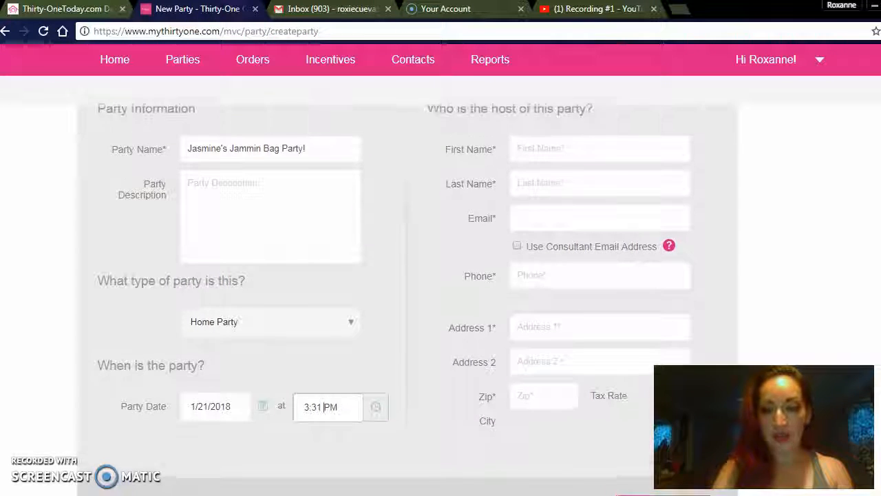
scroll(441, 268, "down", 1)
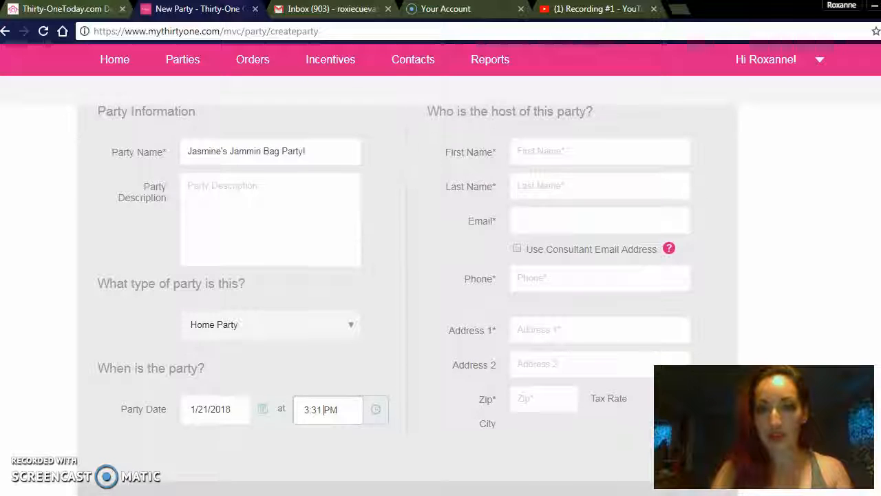
- Look up the host by first name, fill in the details from the matching saved contact, and save the new party
left_click(564, 155)
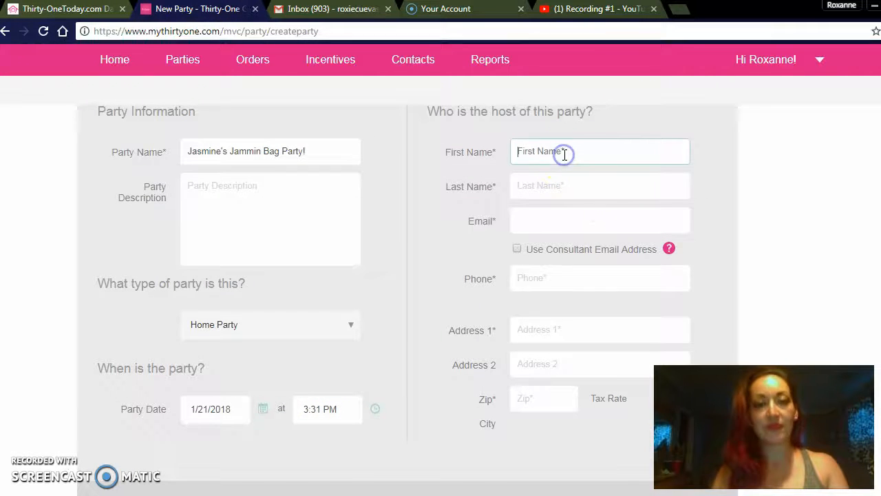
type("Jasmine")
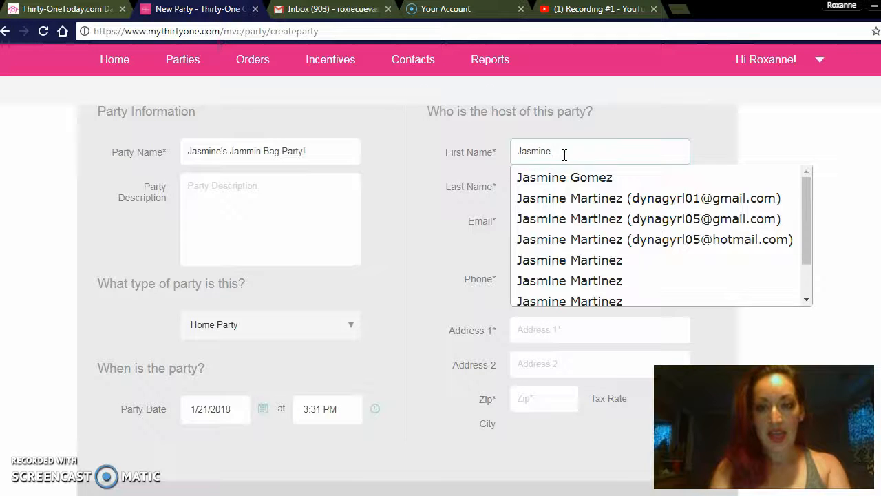
scroll(572, 196, "down", 5)
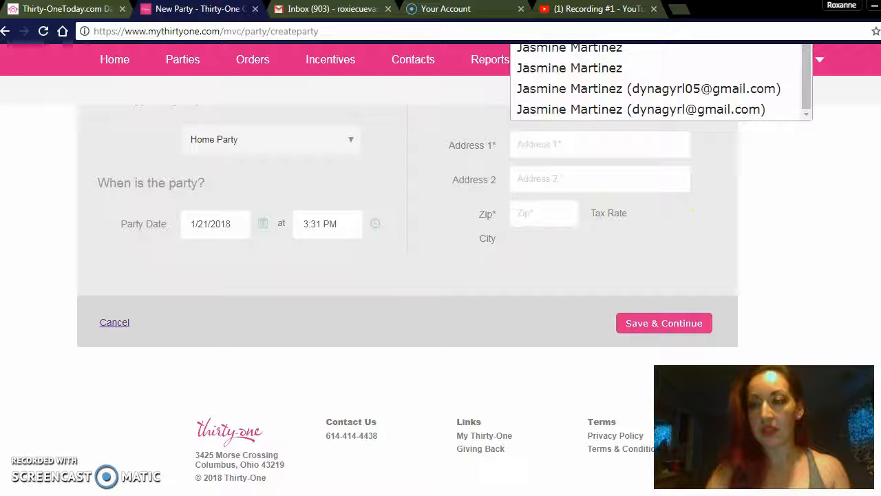
scroll(730, 206, "up", 2)
scroll(440, 252, "up", 4)
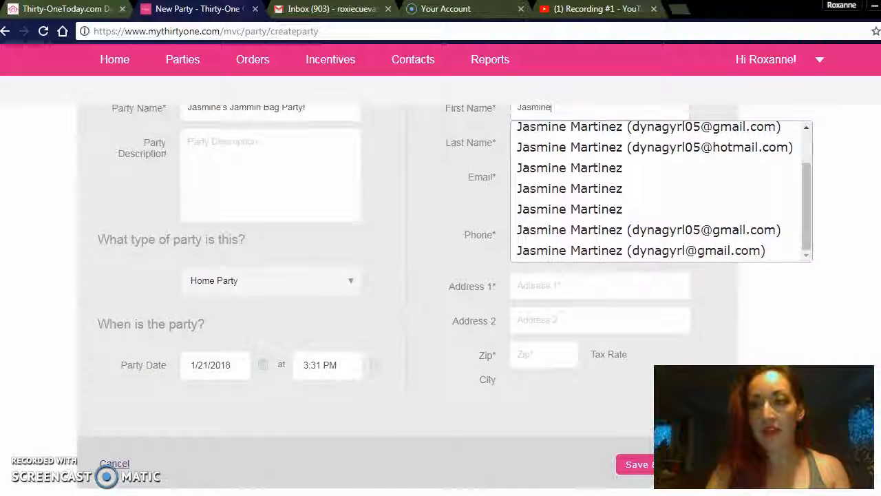
scroll(726, 182, "up", 1)
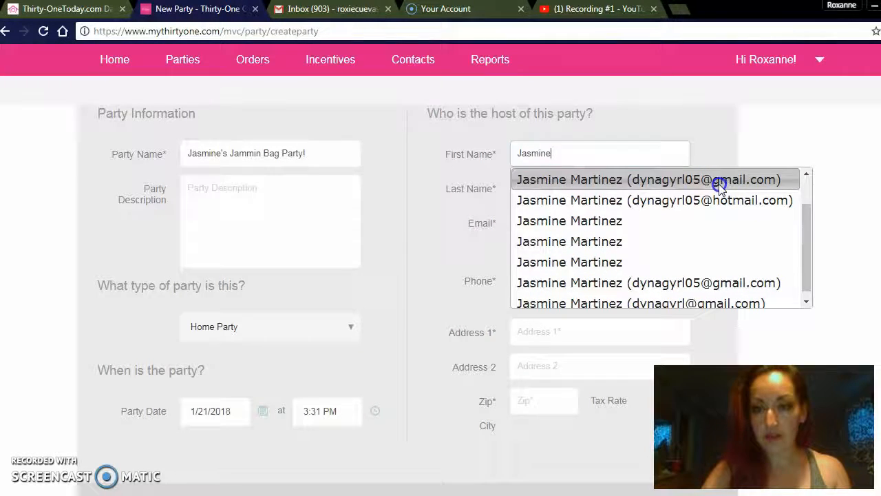
left_click(718, 185)
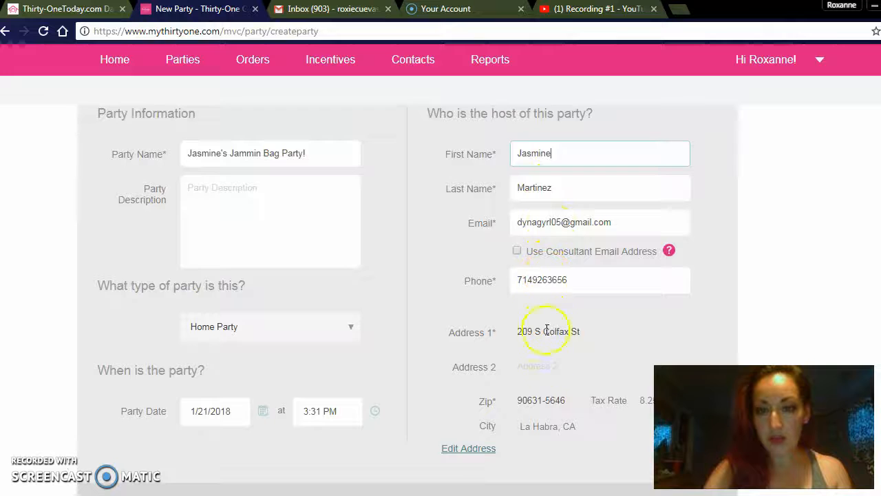
scroll(441, 275, "down", 3)
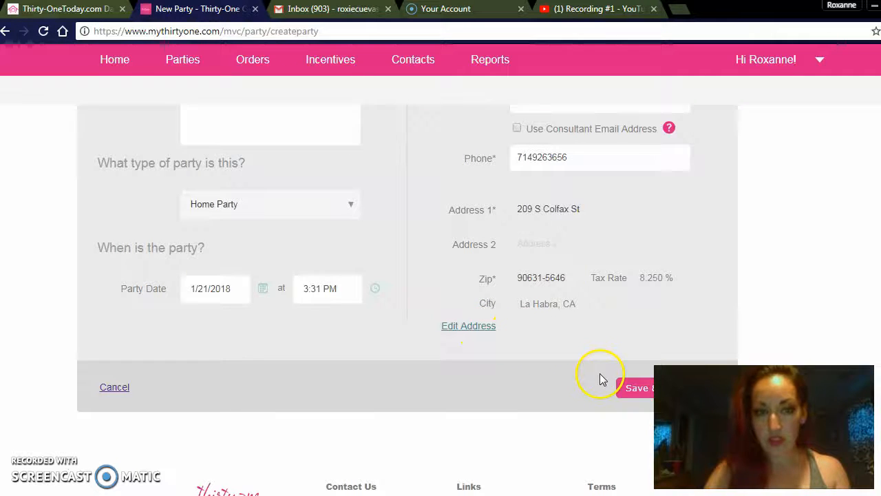
left_click(623, 389)
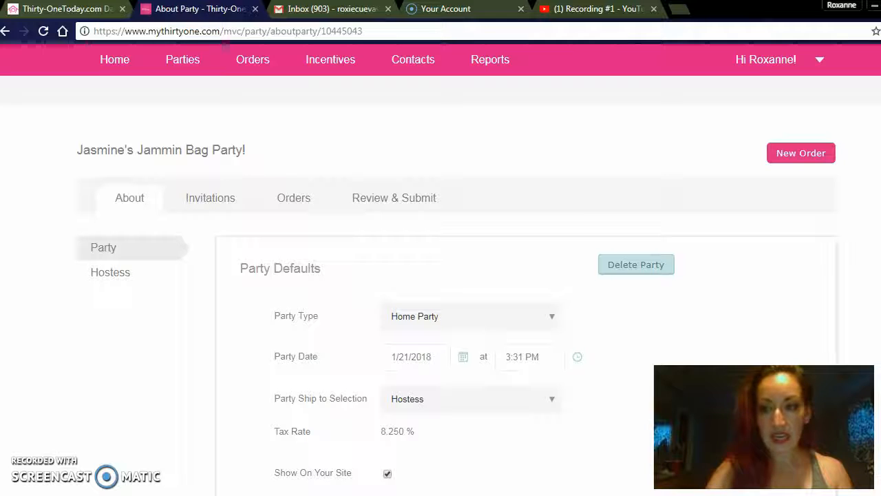
- Examine the new party's default settings, site visibility option, party information and party link
scroll(457, 296, "down", 2)
scroll(448, 302, "down", 3)
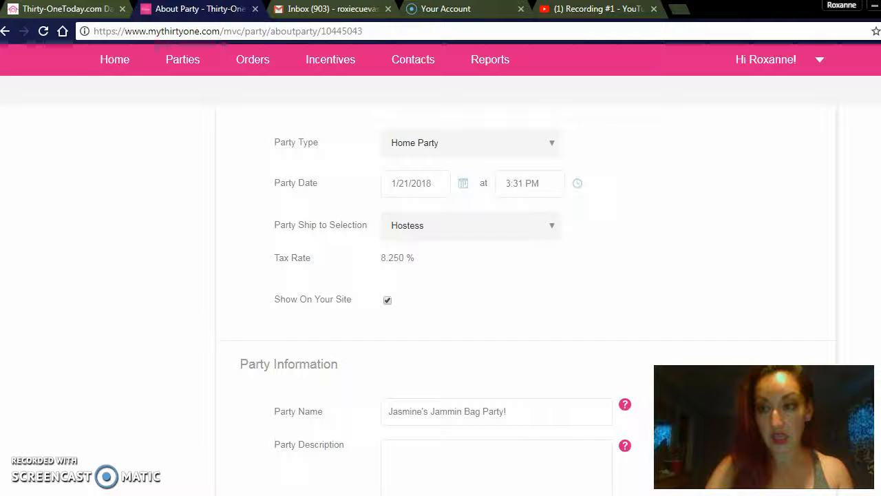
scroll(440, 276, "down", 1)
scroll(440, 276, "down", 3)
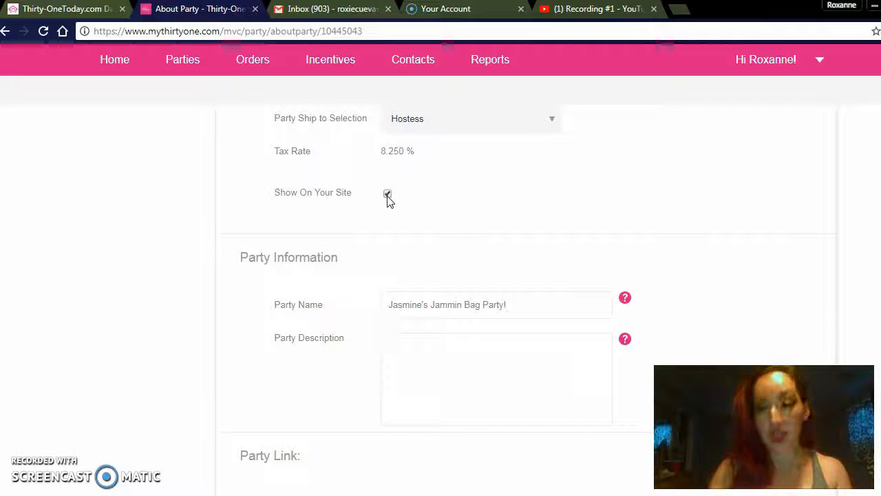
left_click(849, 220)
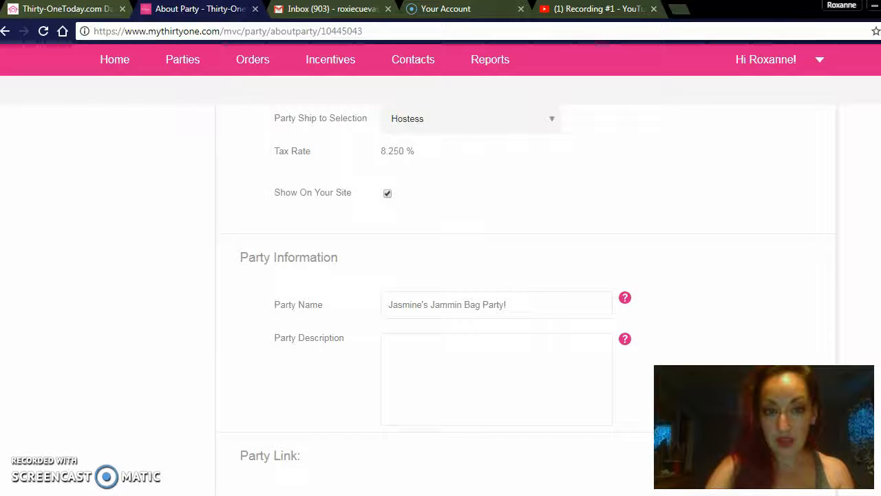
scroll(849, 220, "down", 2)
scroll(849, 221, "down", 1)
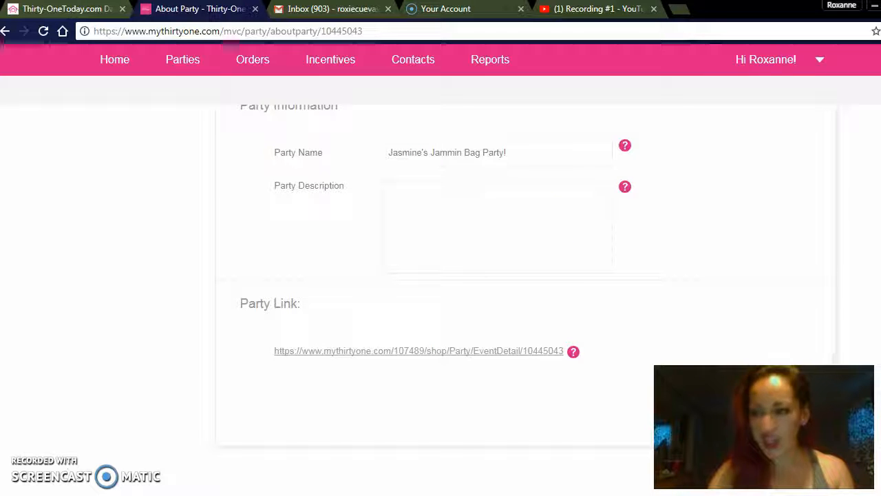
scroll(381, 161, "down", 1)
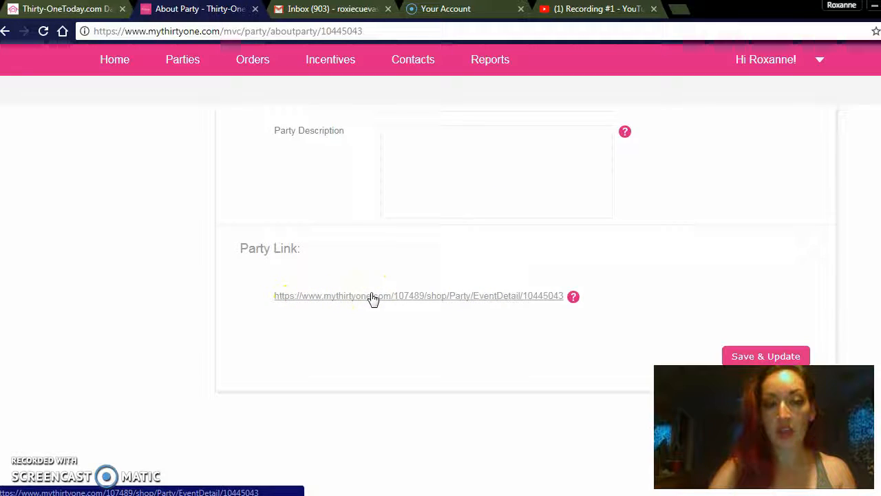
scroll(372, 297, "down", 2)
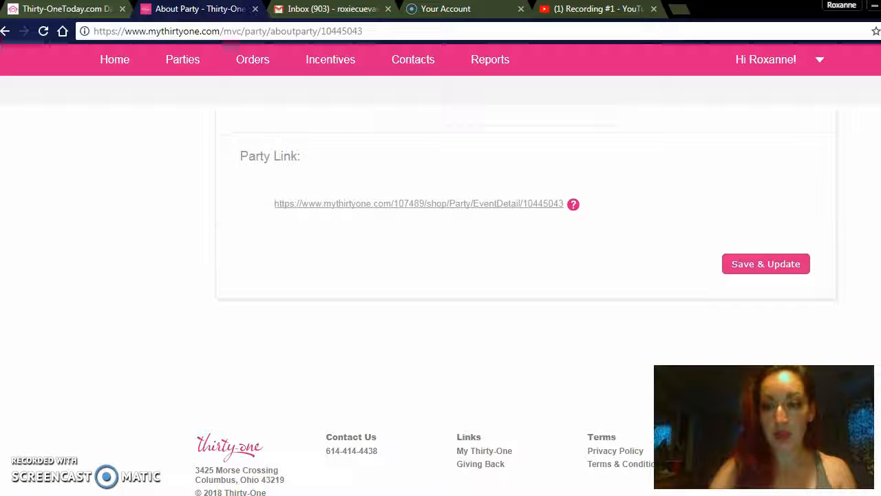
- Save the party's details and return to the Open Parties page
left_click(740, 262)
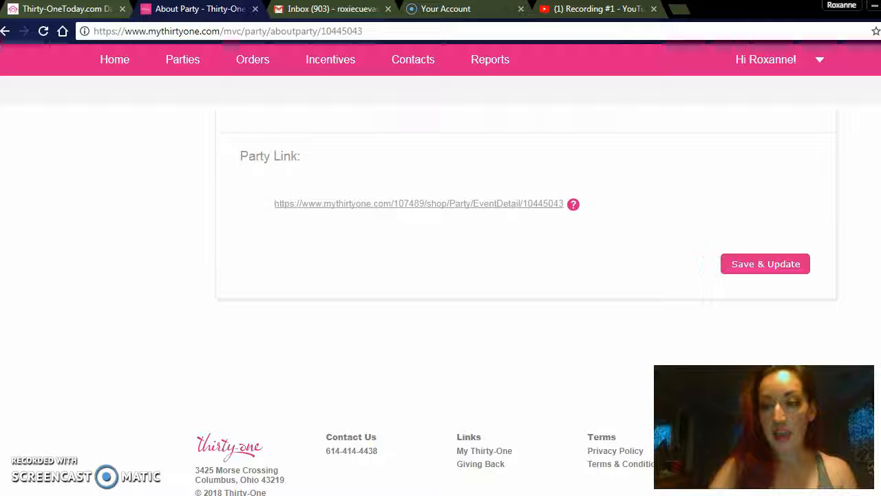
scroll(526, 275, "up", 9)
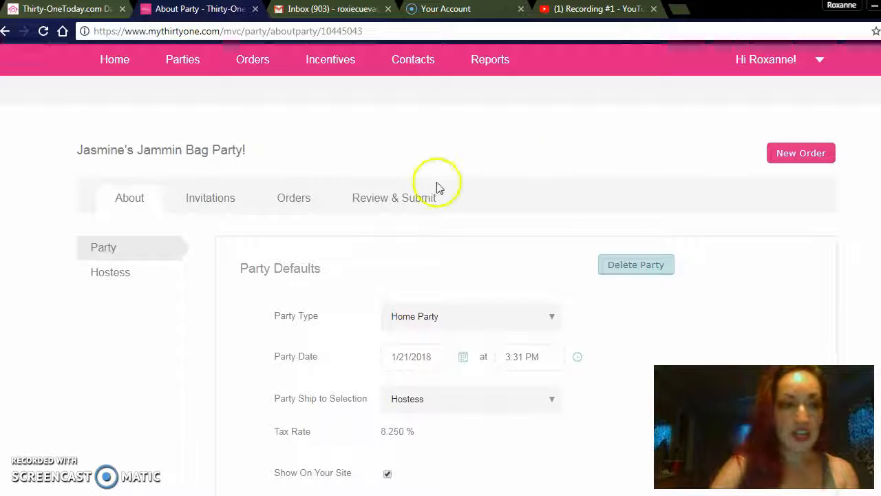
left_click(164, 72)
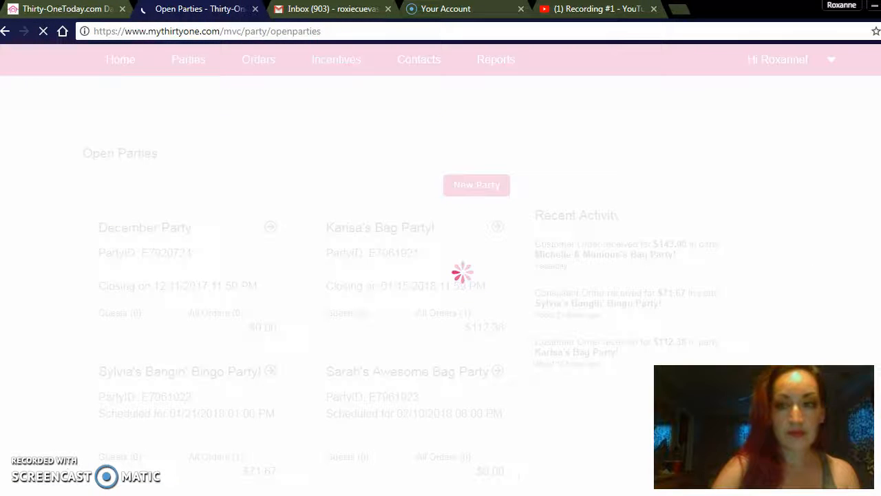
- Open the new party scheduled for 01/21/2018 03:31 PM from the open parties and review its party defaults
scroll(441, 310, "down", 3)
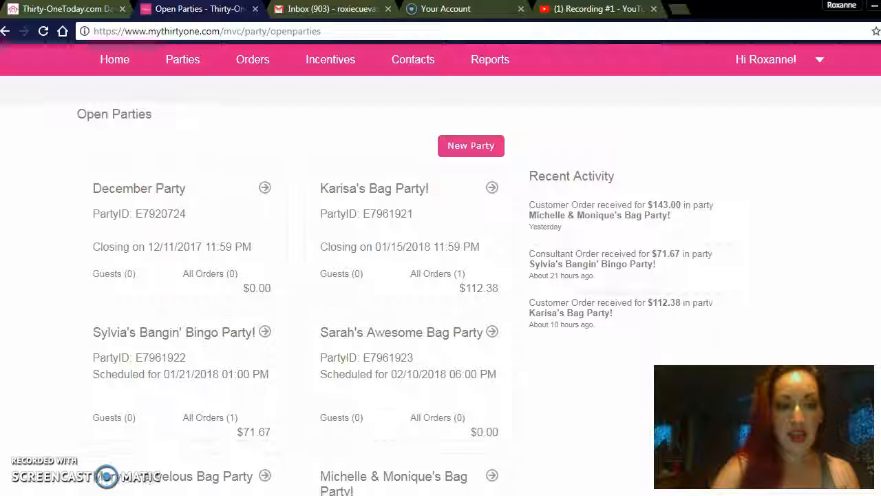
scroll(441, 310, "down", 3)
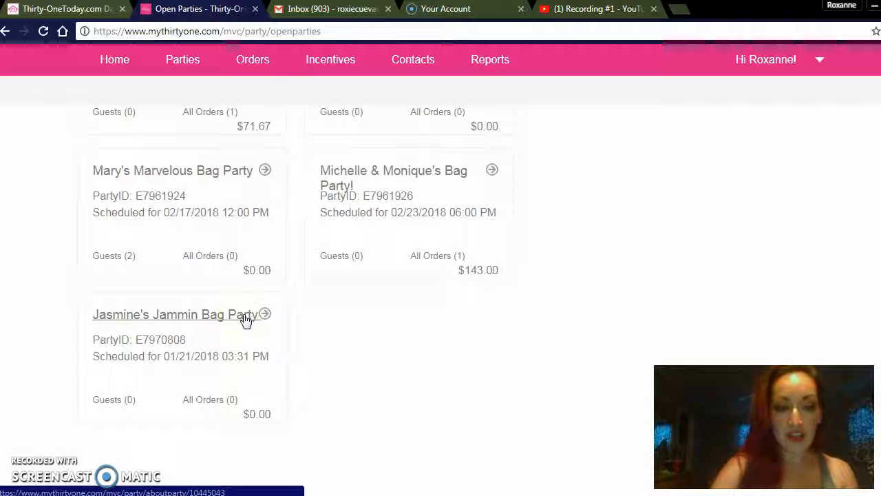
left_click(245, 318)
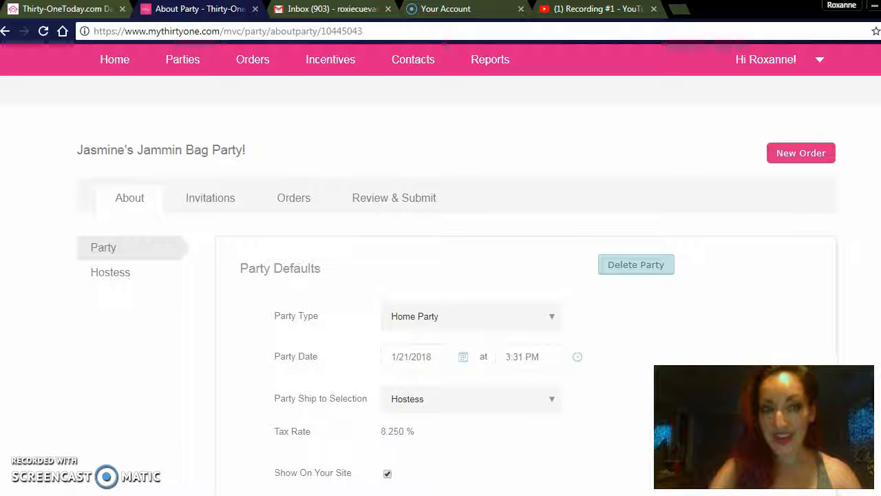
scroll(441, 276, "down", 2)
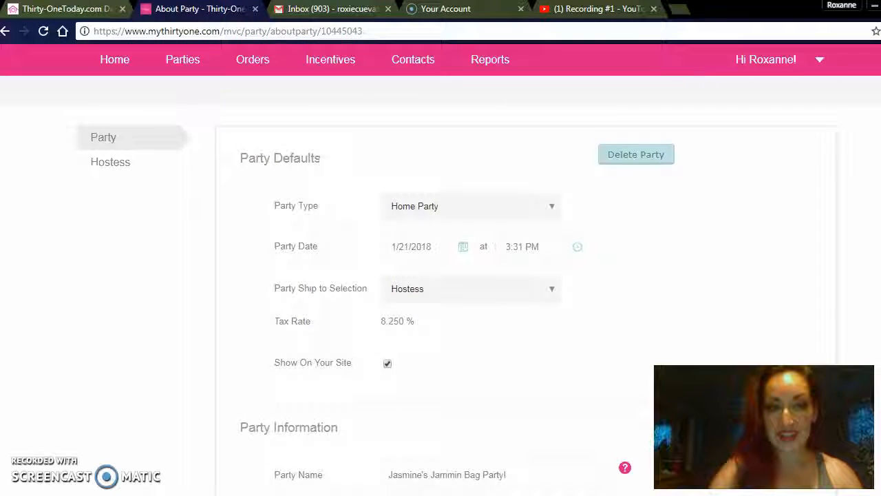
scroll(441, 275, "up", 2)
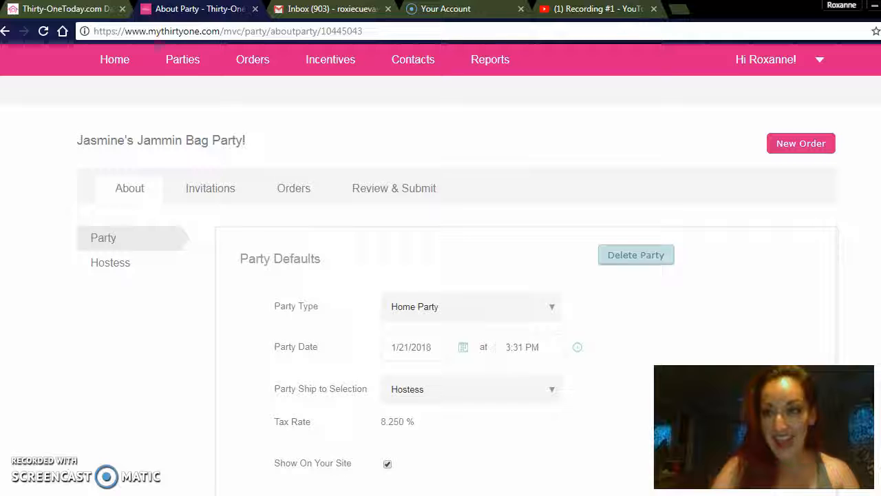
scroll(519, 179, "up", 1)
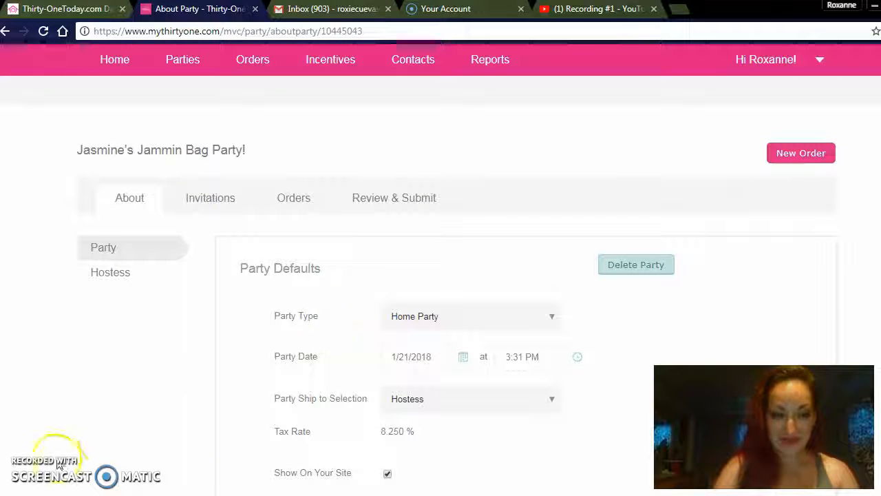